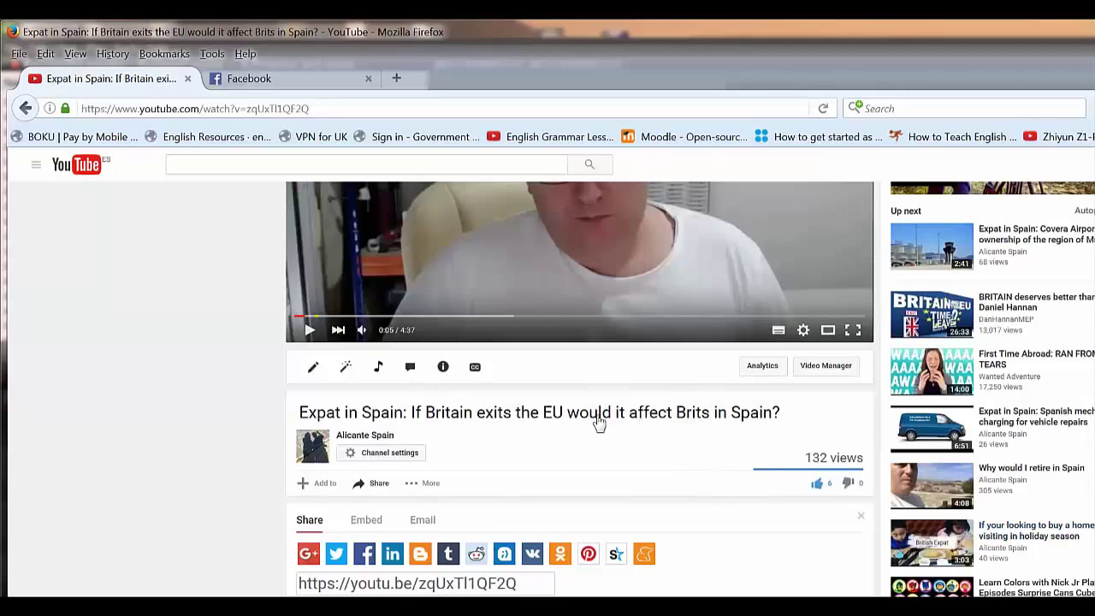
Open the first comment's moderation options and expand the comment to its full text.
{"action": "scroll", "coordinate": [225, 403], "scroll_direction": "down", "scroll_amount": 10}
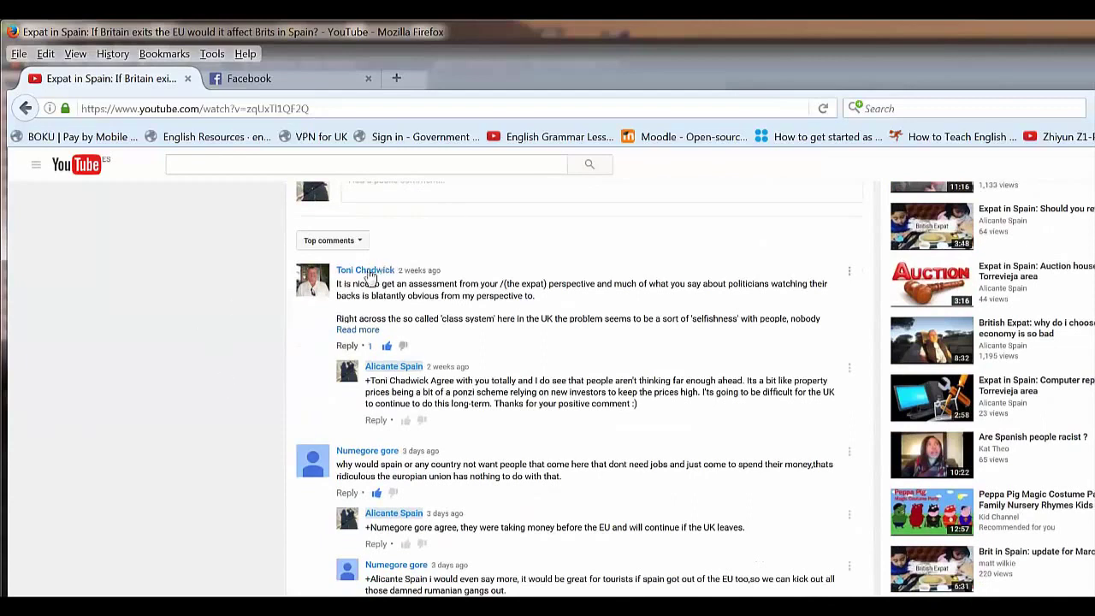
{"action": "left_click", "coordinate": [313, 288]}
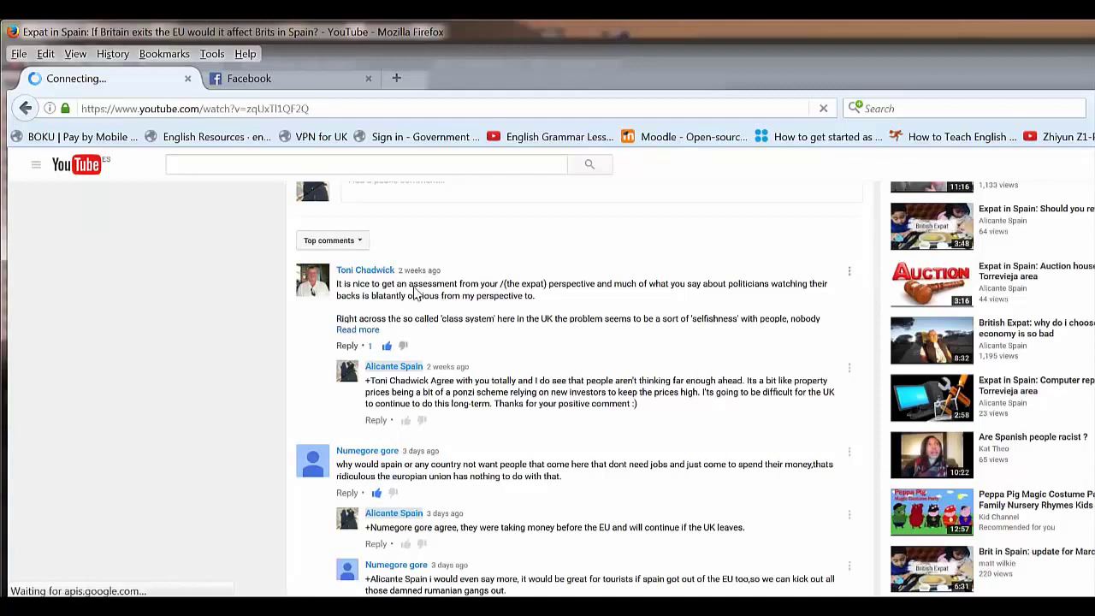
{"action": "left_click", "coordinate": [849, 275]}
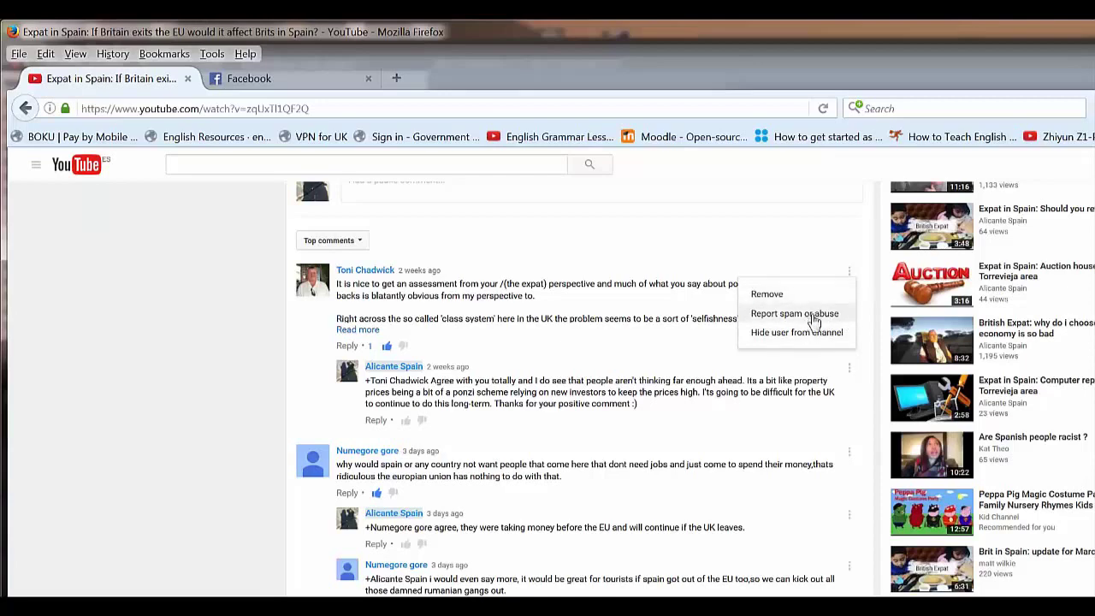
{"action": "left_click", "coordinate": [637, 336]}
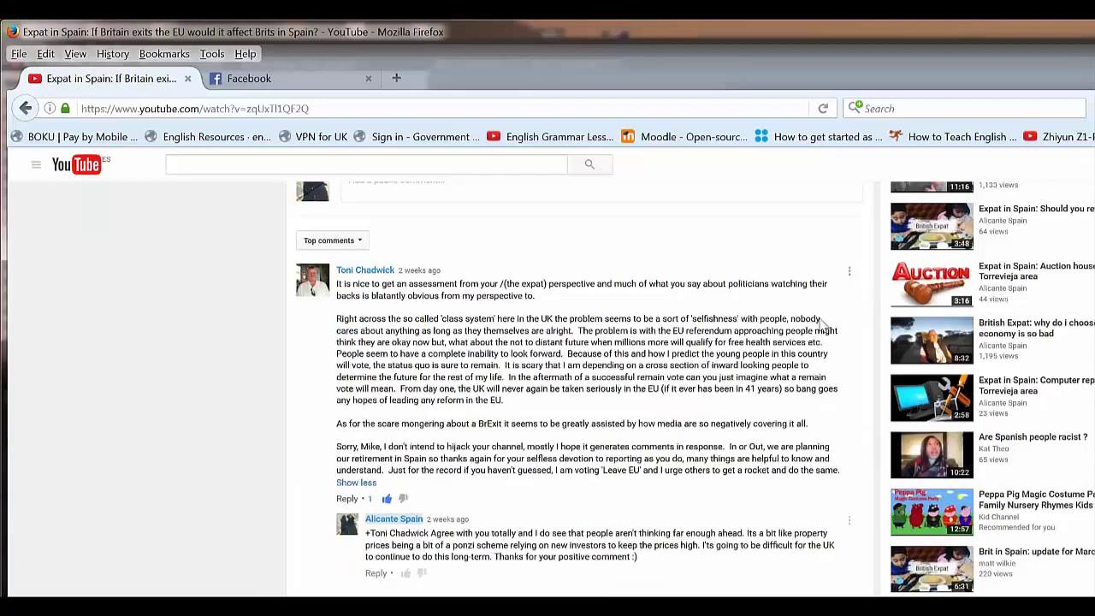
{"action": "scroll", "coordinate": [757, 419], "scroll_direction": "down", "scroll_amount": 3}
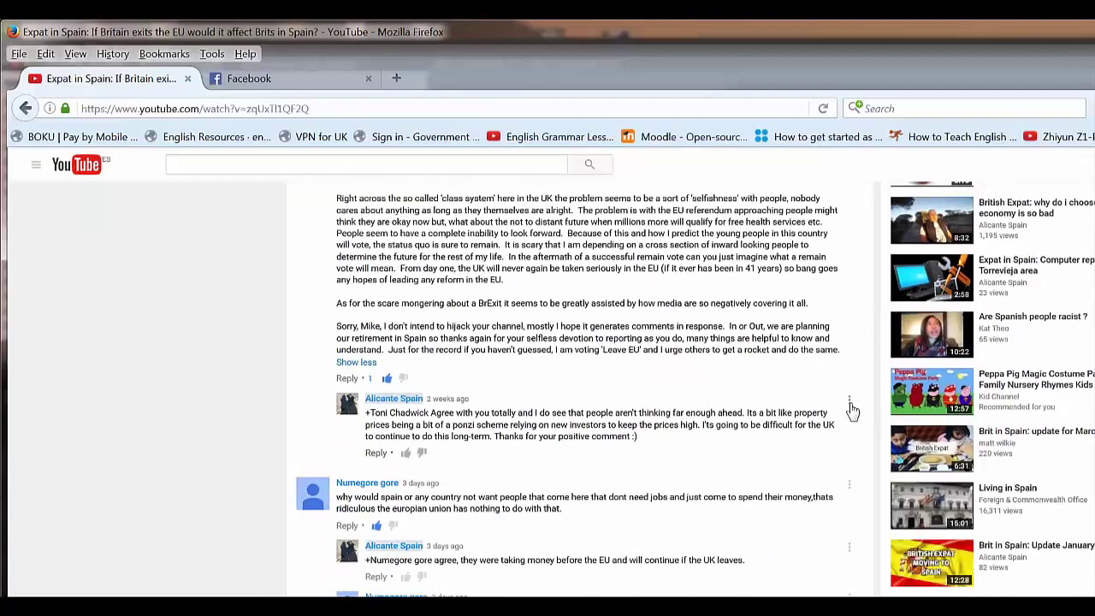
Check the options on the channel's own reply, then review the first comment's moderation options again.
{"action": "left_click", "coordinate": [849, 402]}
{"action": "left_click", "coordinate": [817, 401]}
{"action": "scroll", "coordinate": [845, 265], "scroll_direction": "up", "scroll_amount": 3}
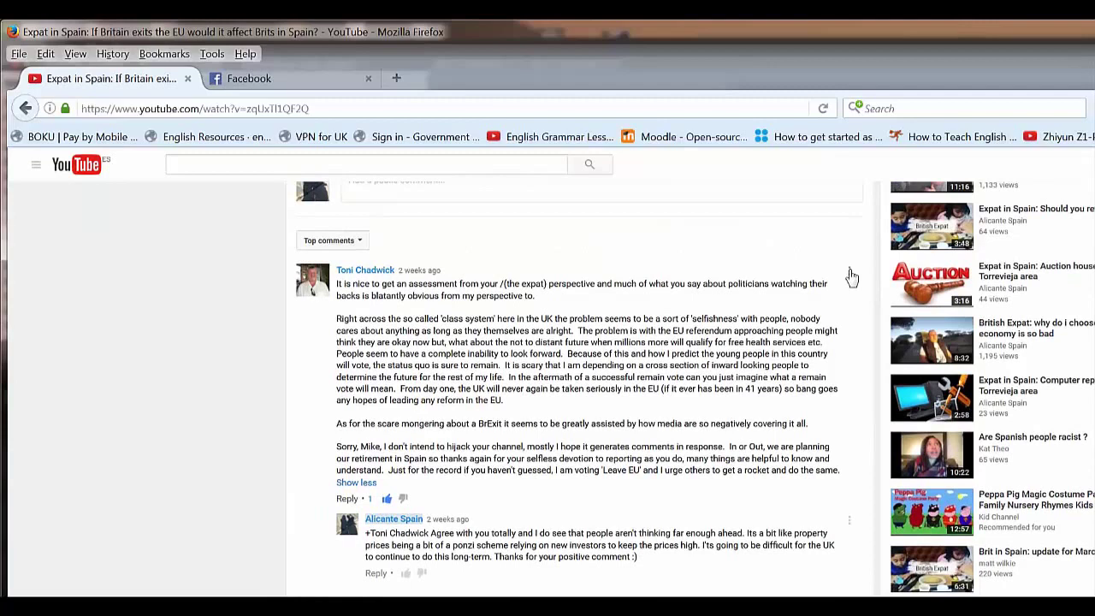
{"action": "left_click", "coordinate": [850, 273]}
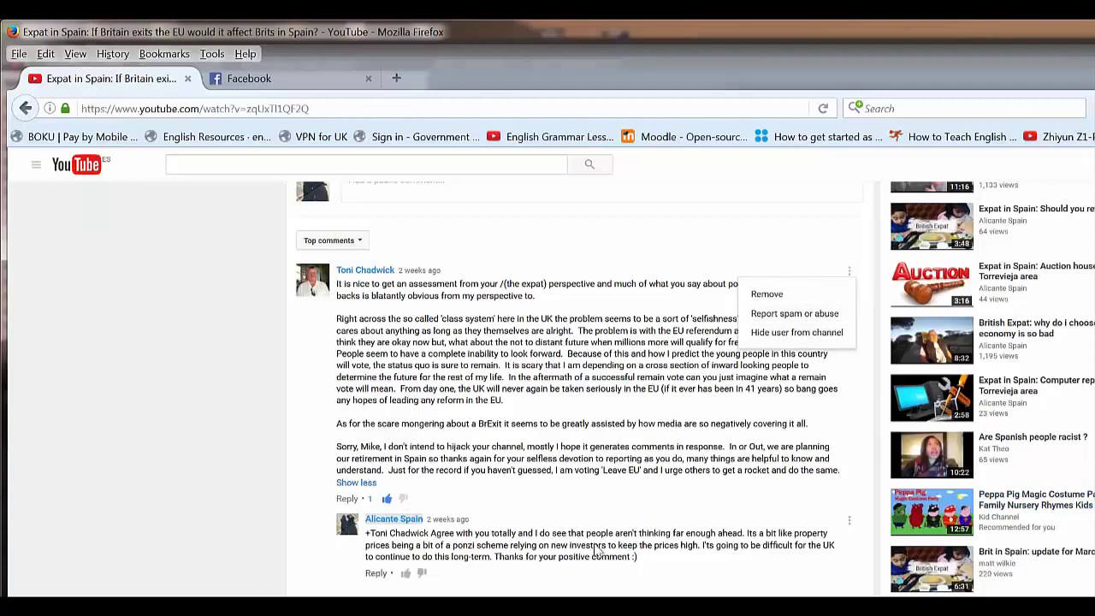
{"action": "left_click", "coordinate": [650, 270]}
Go home, open My Channel, and reach Video Manager after stopping the unresponsive script.
{"action": "scroll", "coordinate": [203, 229], "scroll_direction": "up", "scroll_amount": 15}
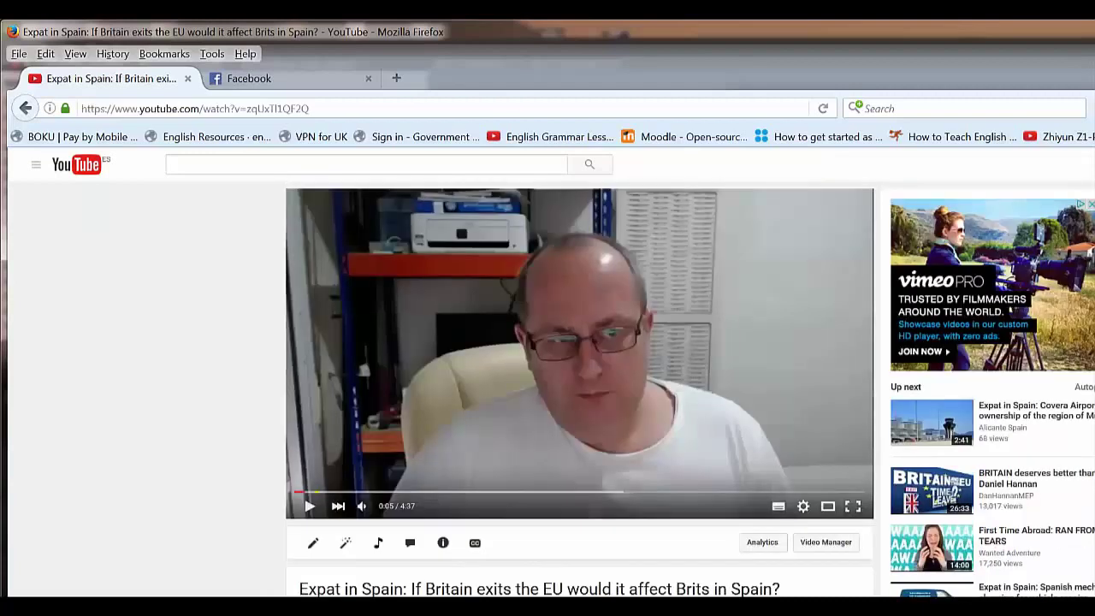
{"action": "left_click", "coordinate": [89, 165]}
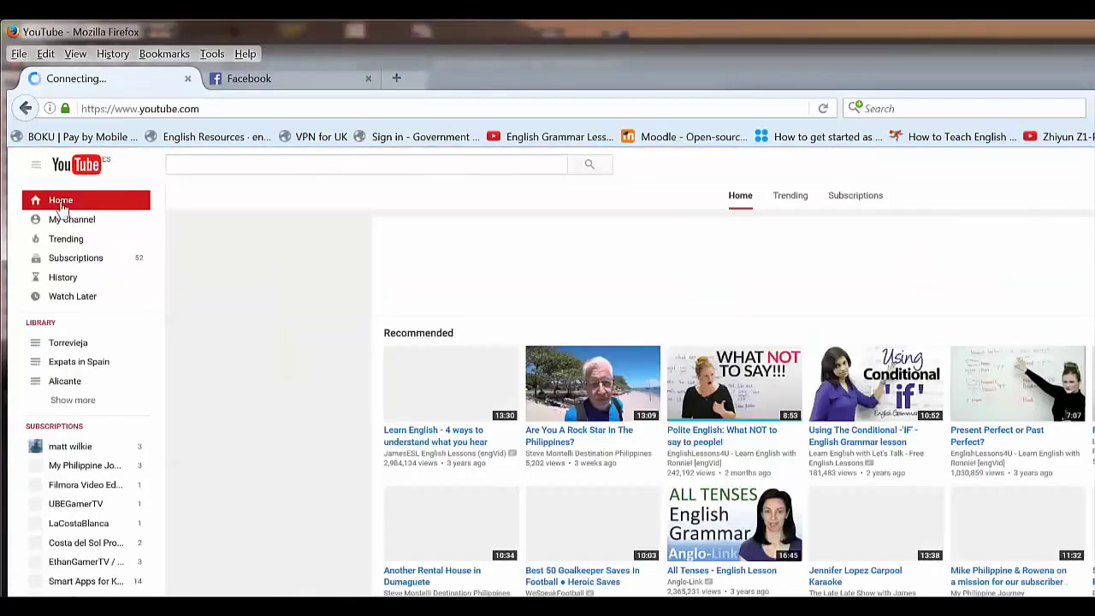
{"action": "left_click", "coordinate": [68, 225]}
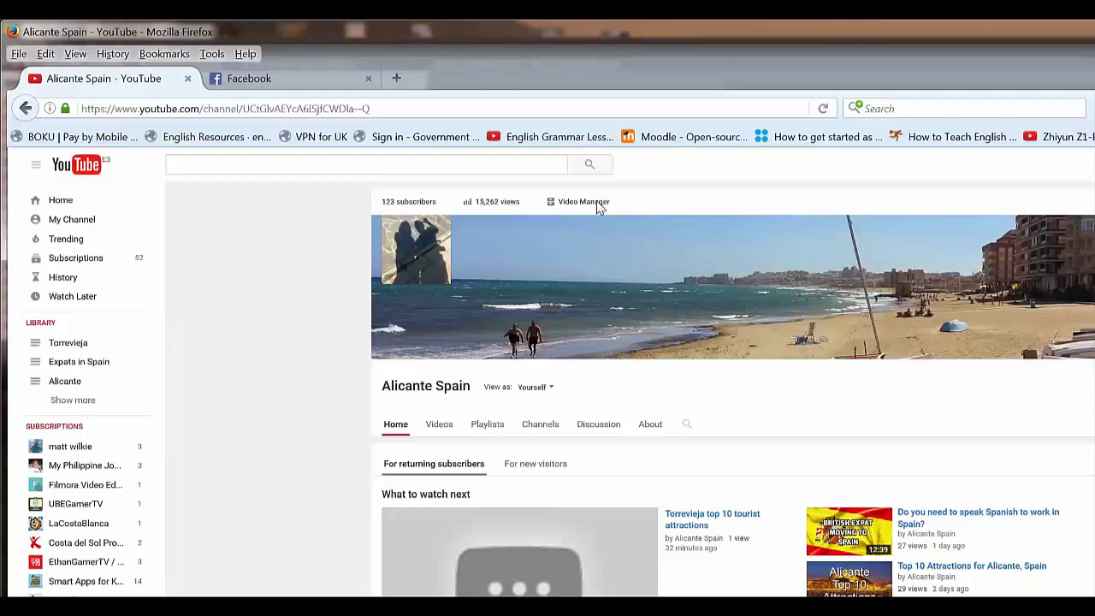
{"action": "left_click", "coordinate": [584, 202]}
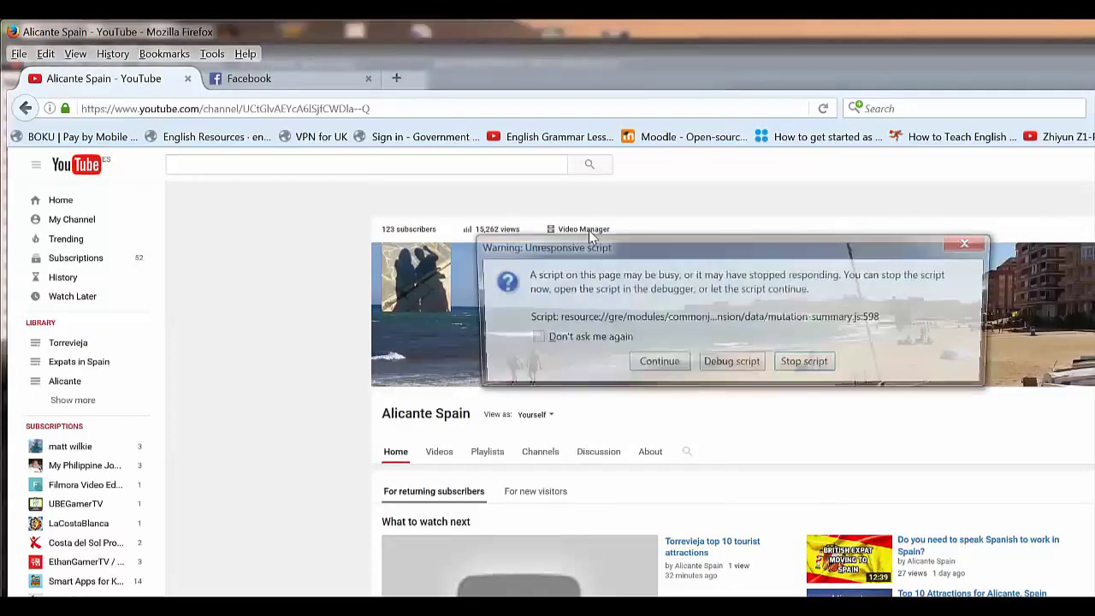
{"action": "left_click", "coordinate": [795, 369]}
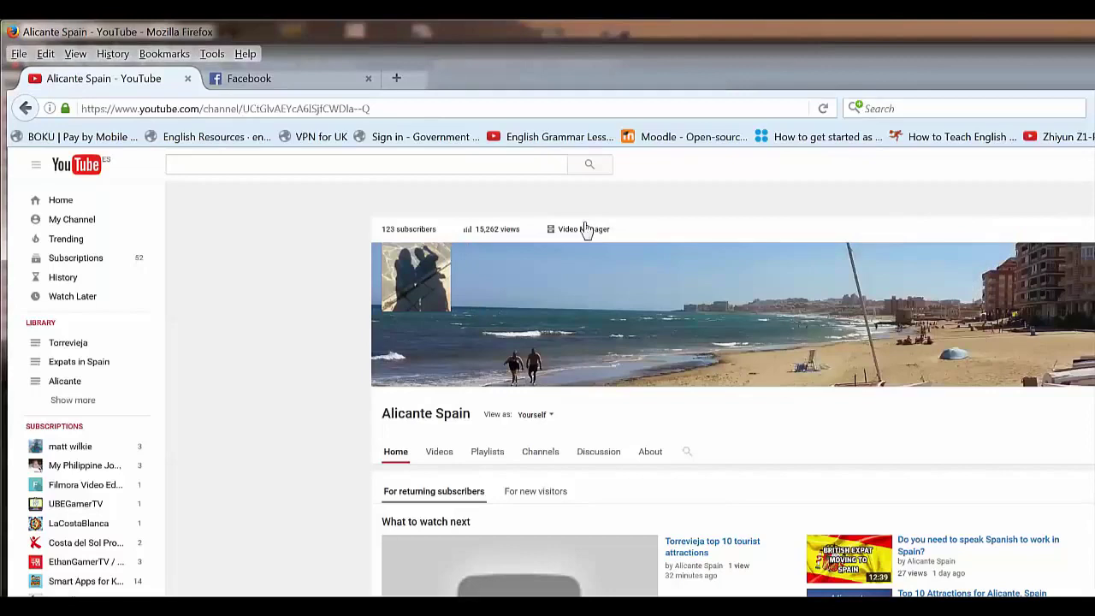
{"action": "left_click", "coordinate": [585, 229]}
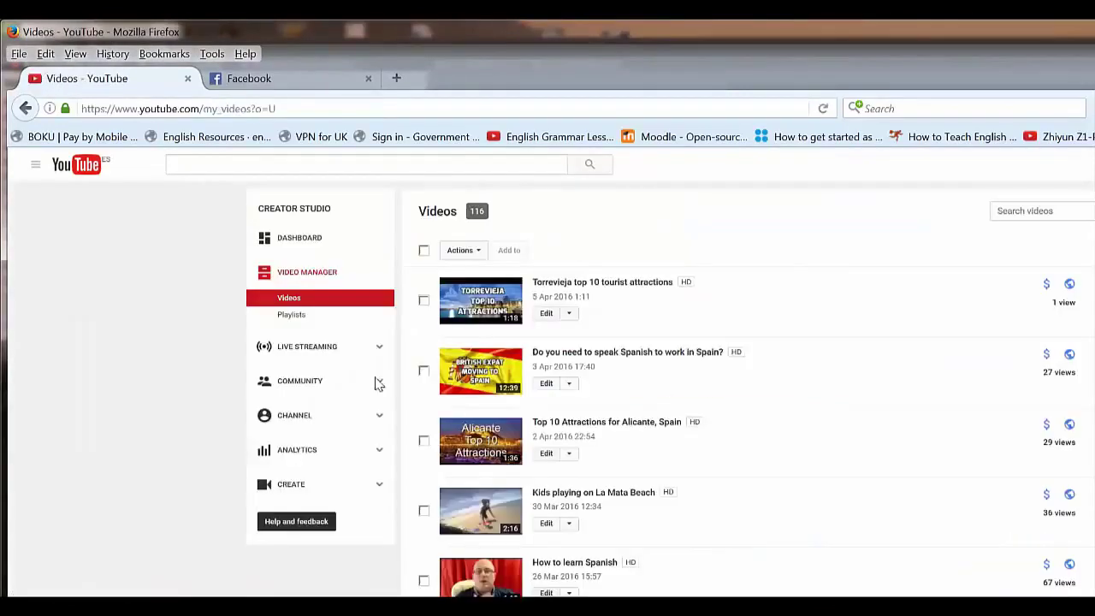
Open Community > Comments and view the first comment's Report / Hide / Always approve choices without acting.
{"action": "left_click", "coordinate": [322, 389]}
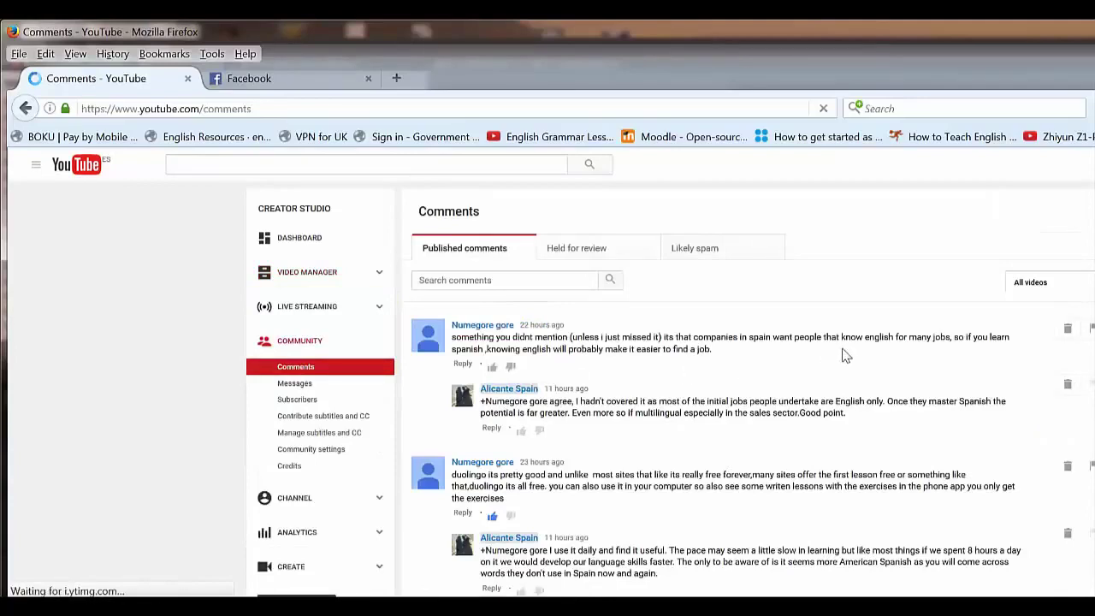
{"action": "left_click", "coordinate": [1085, 338]}
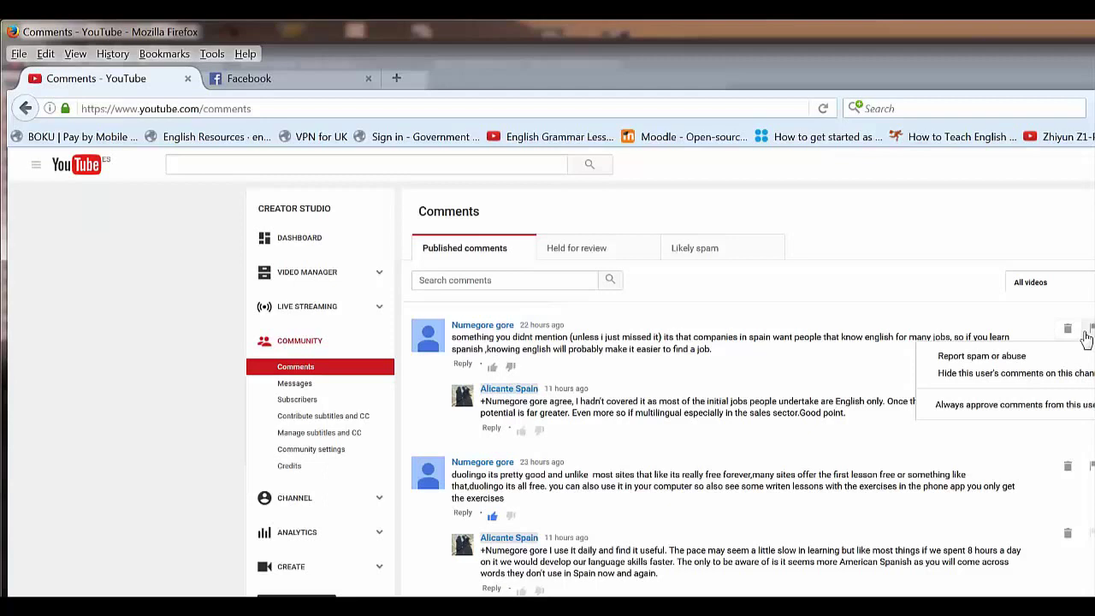
{"action": "left_click", "coordinate": [1001, 415]}
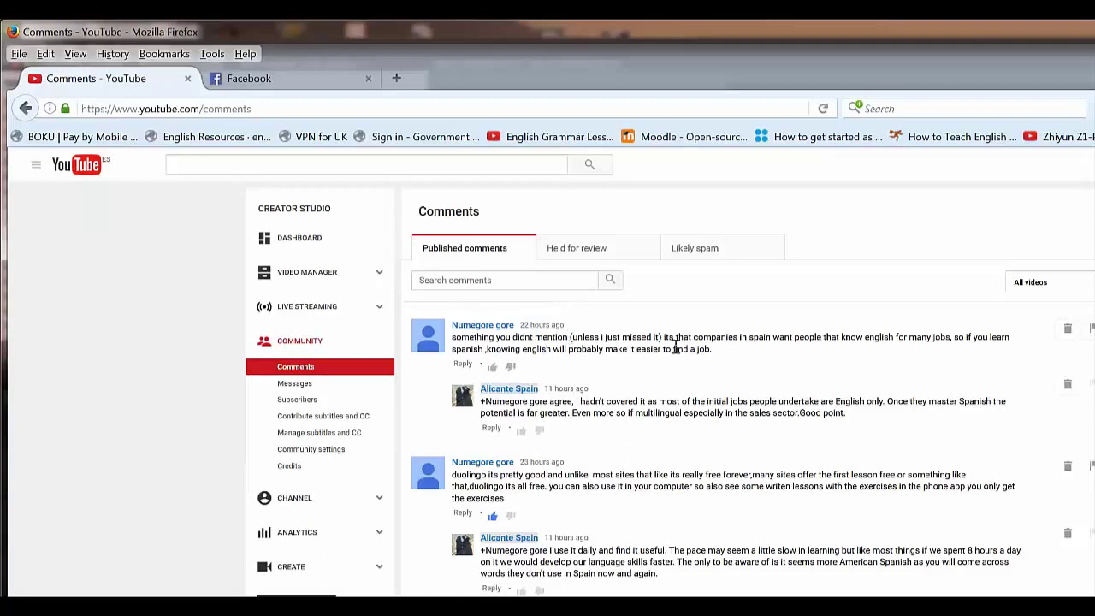
{"action": "left_click", "coordinate": [1091, 335]}
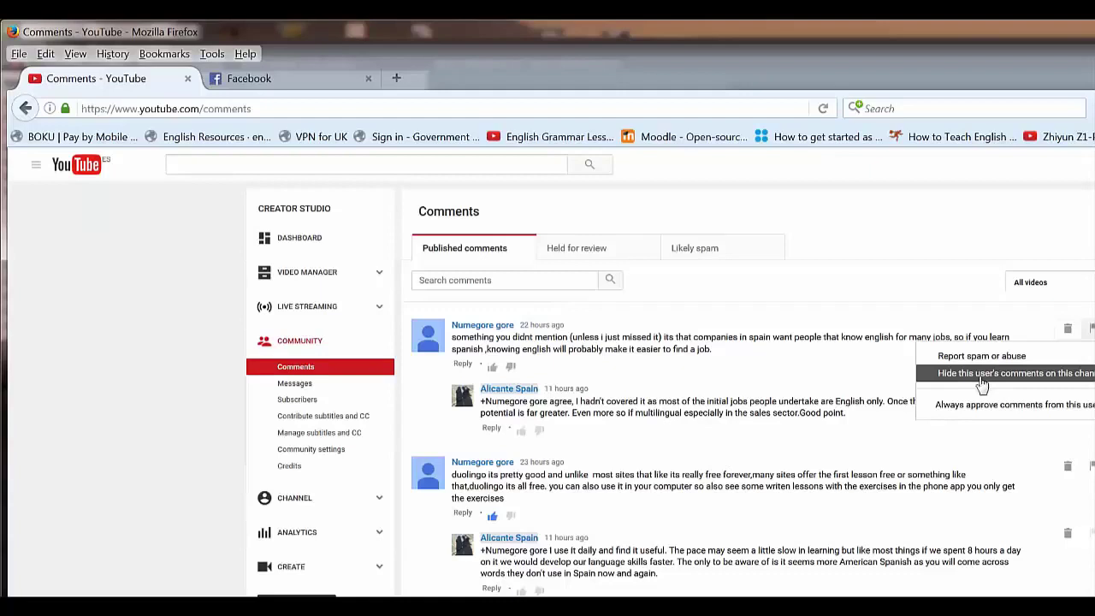
{"action": "left_click", "coordinate": [712, 381]}
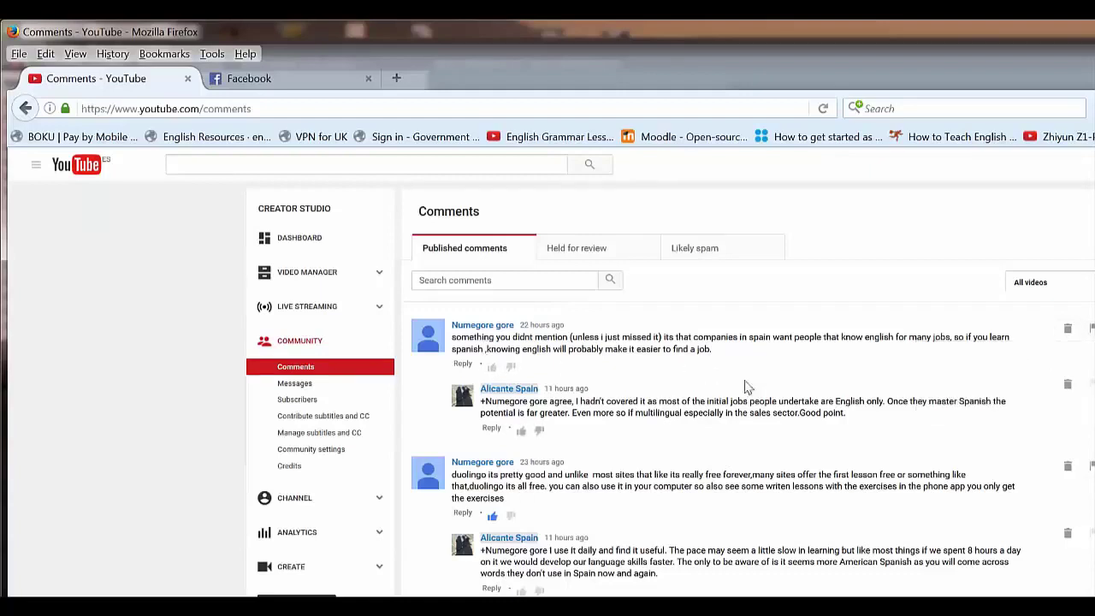
Confirm Held for review and Likely spam are empty, then open Community > Messages.
{"action": "left_click", "coordinate": [592, 259]}
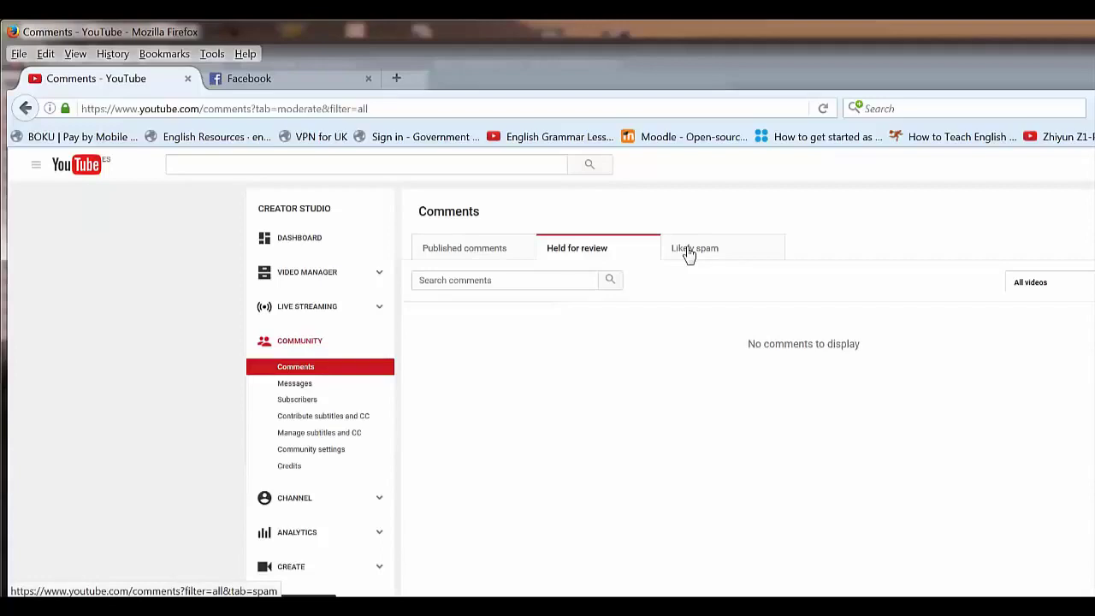
{"action": "left_click", "coordinate": [722, 254]}
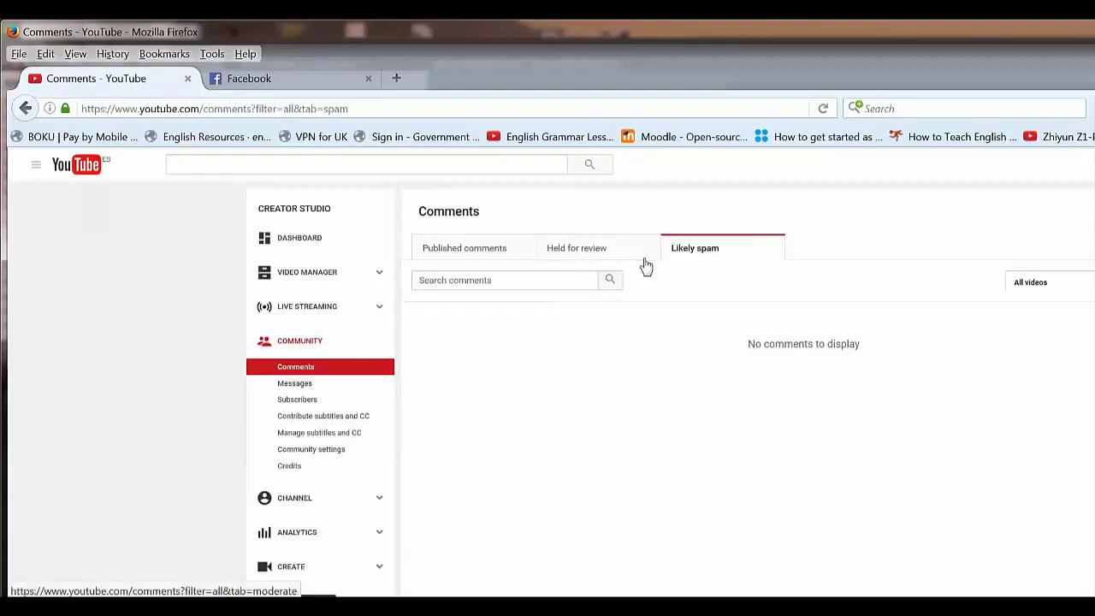
{"action": "left_click", "coordinate": [308, 386]}
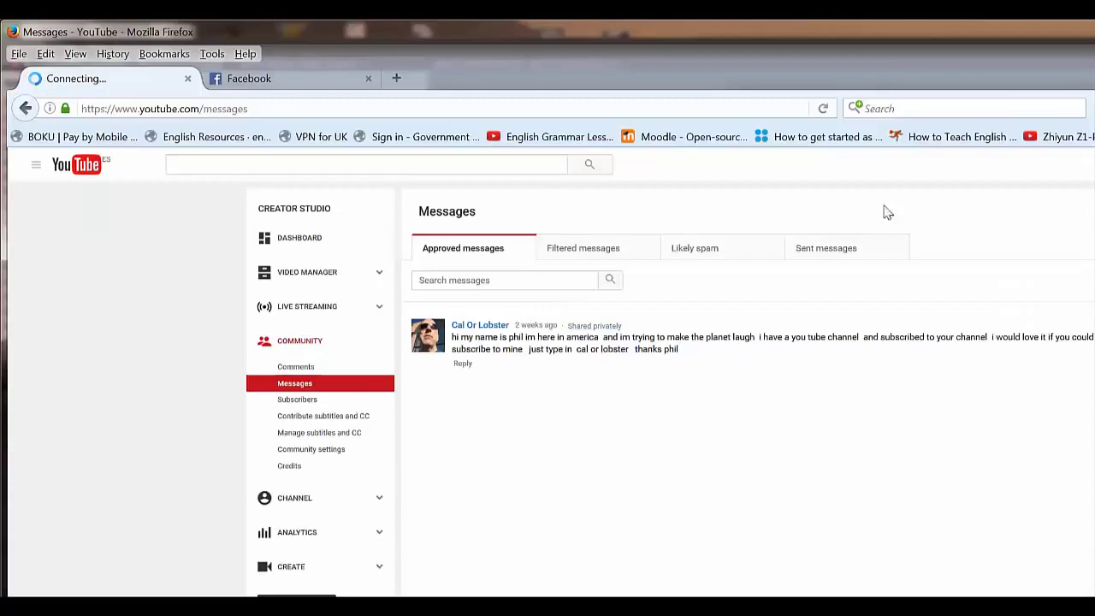
{"action": "left_click_drag", "start_coordinate": [898, 43], "coordinate": [704, 59]}
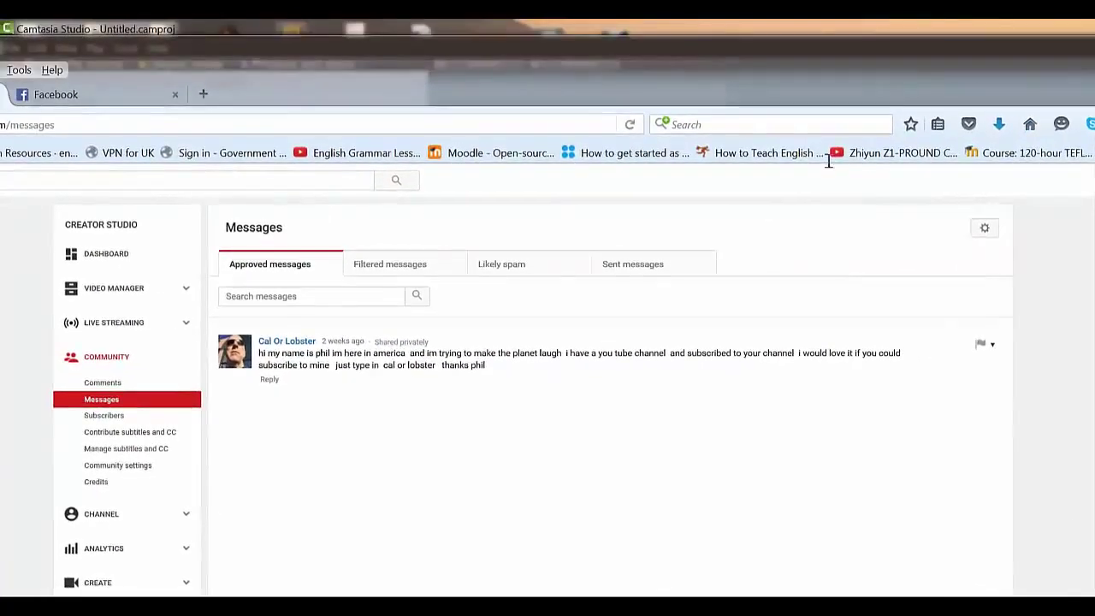
{"action": "left_click", "coordinate": [993, 347]}
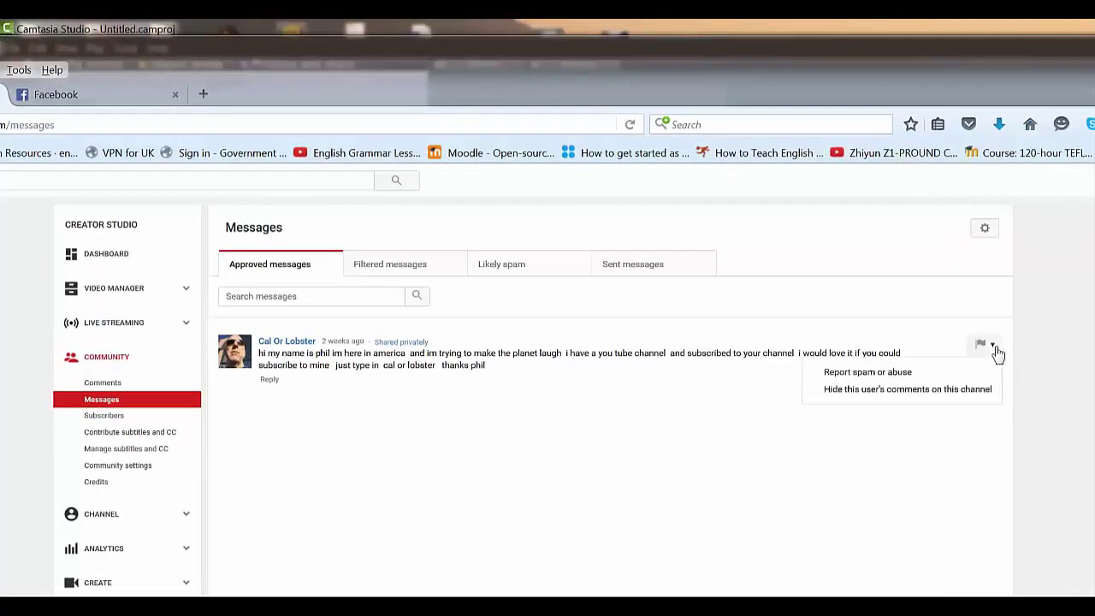
{"action": "left_click", "coordinate": [977, 400]}
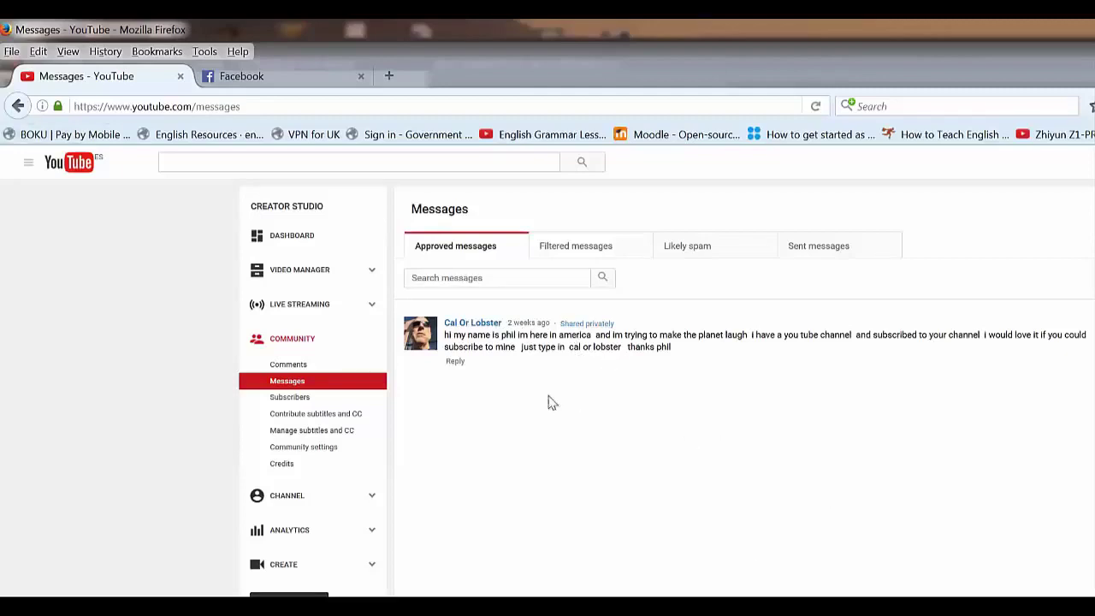
Open the message sender's channel and its About page showing 70 subscribers and 1,640 views.
{"action": "left_click", "coordinate": [478, 325]}
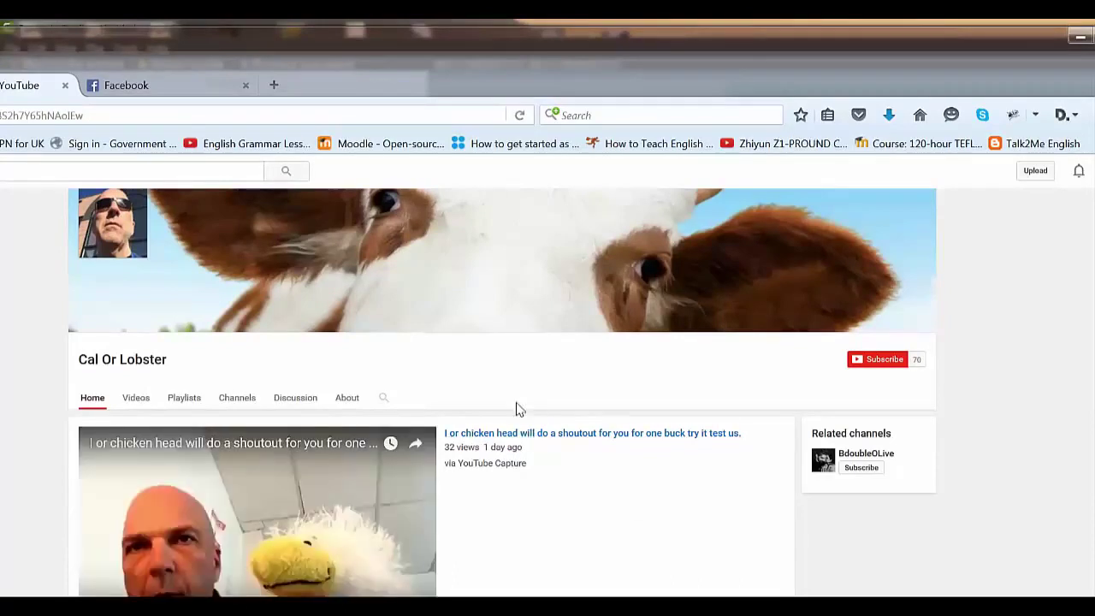
{"action": "left_click", "coordinate": [355, 404]}
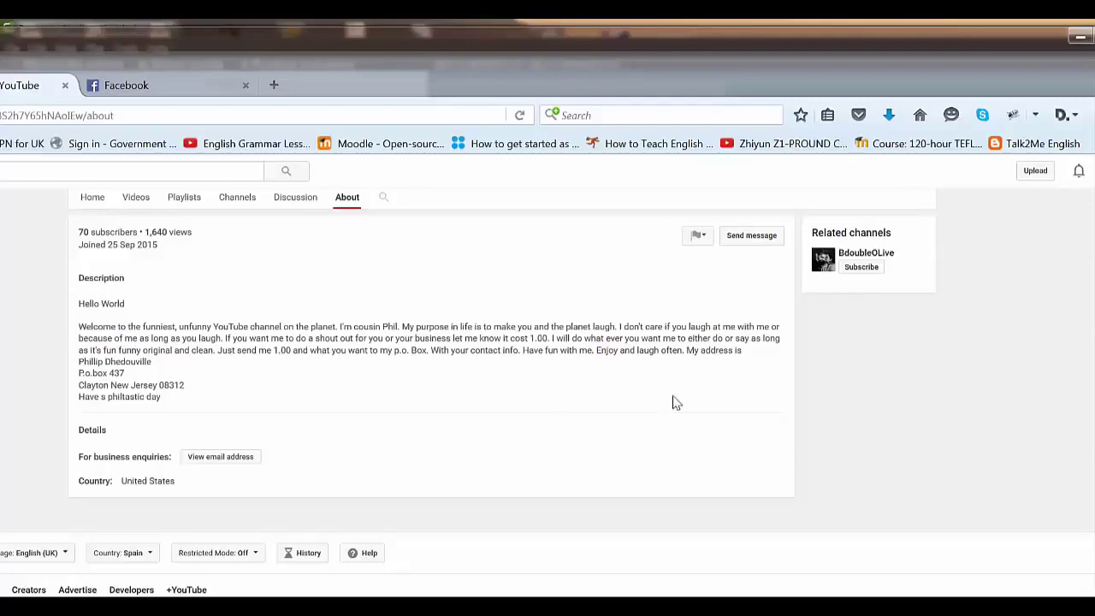
{"action": "scroll", "coordinate": [676, 402], "scroll_direction": "up", "scroll_amount": 3}
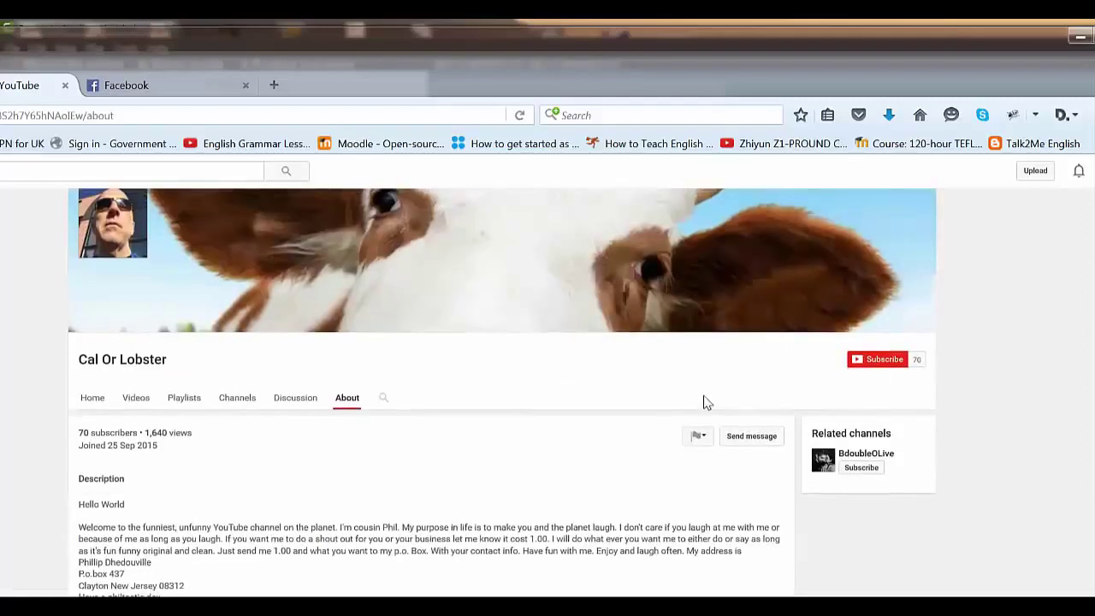
{"action": "left_click", "coordinate": [700, 439]}
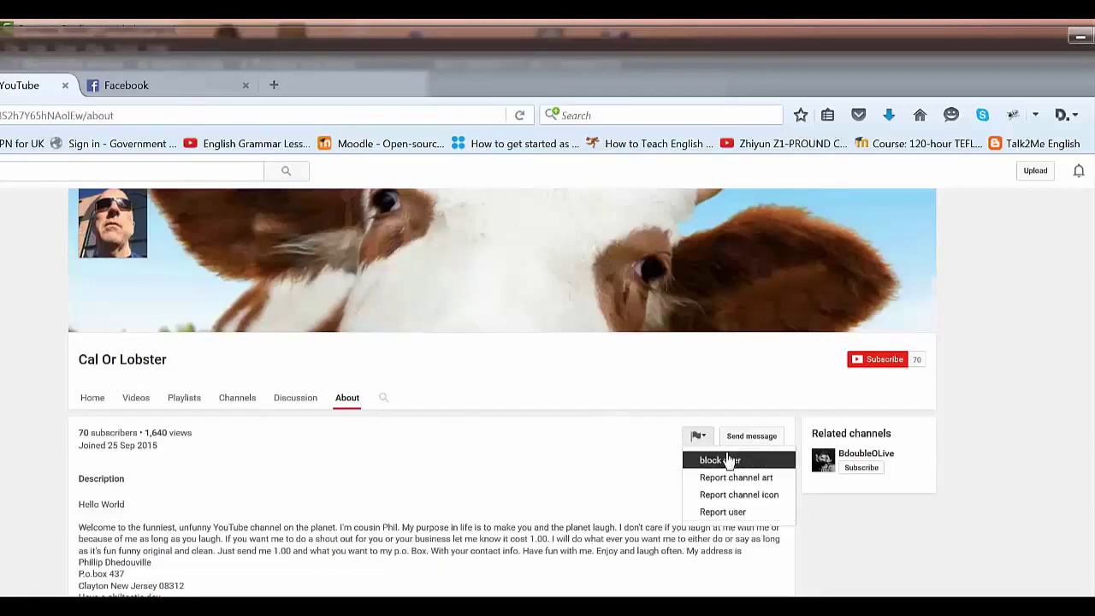
{"action": "left_click", "coordinate": [465, 496]}
{"action": "mouse_move", "coordinate": [193, 375]}
{"action": "left_mouse_down"}
{"action": "mouse_move", "coordinate": [79, 360]}
{"action": "mouse_move", "coordinate": [181, 369]}
{"action": "left_mouse_up"}
{"action": "left_click", "coordinate": [129, 373]}
{"action": "left_click", "coordinate": [184, 369]}
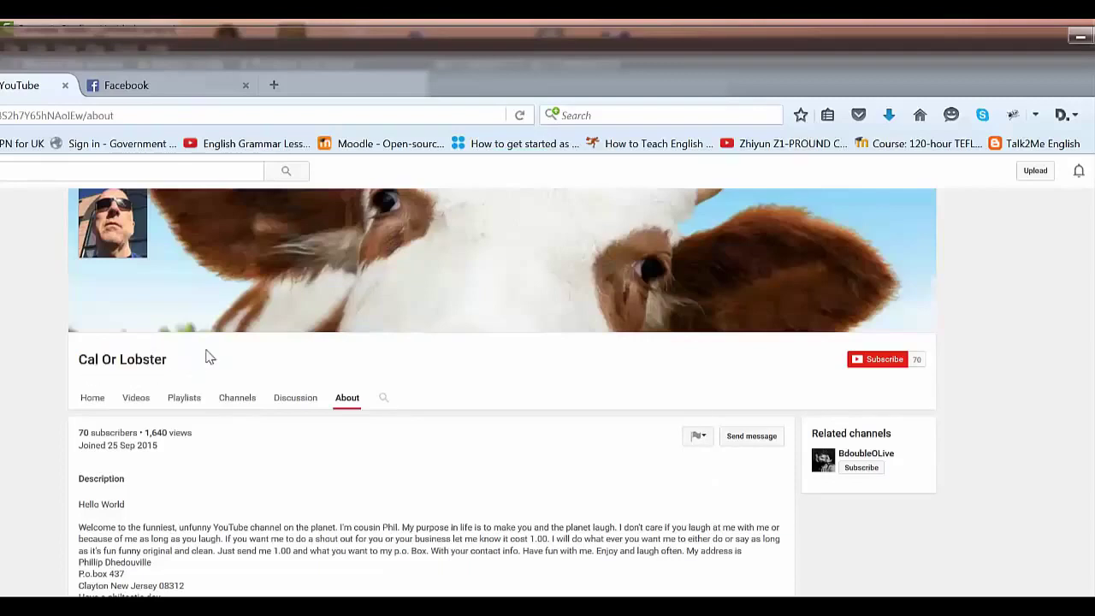